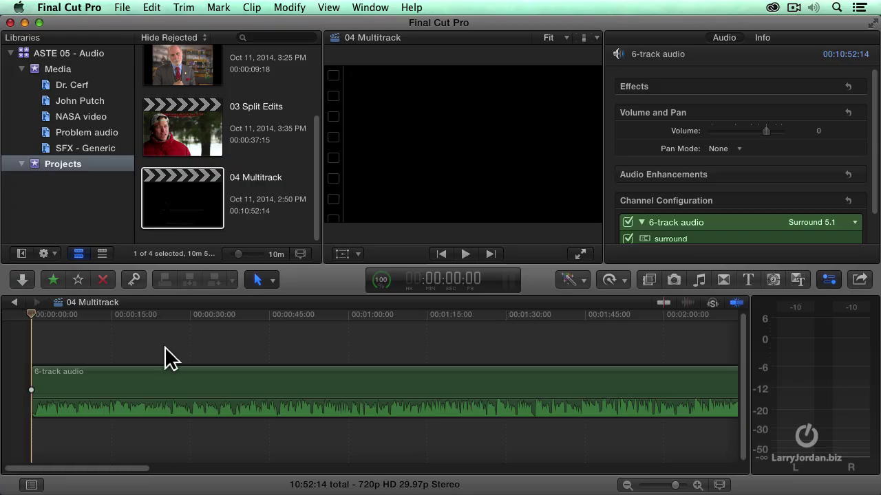
- Play the 6-track audio clip from the start of the 04 Multitrack timeline
{"action": "key", "text": "space"}
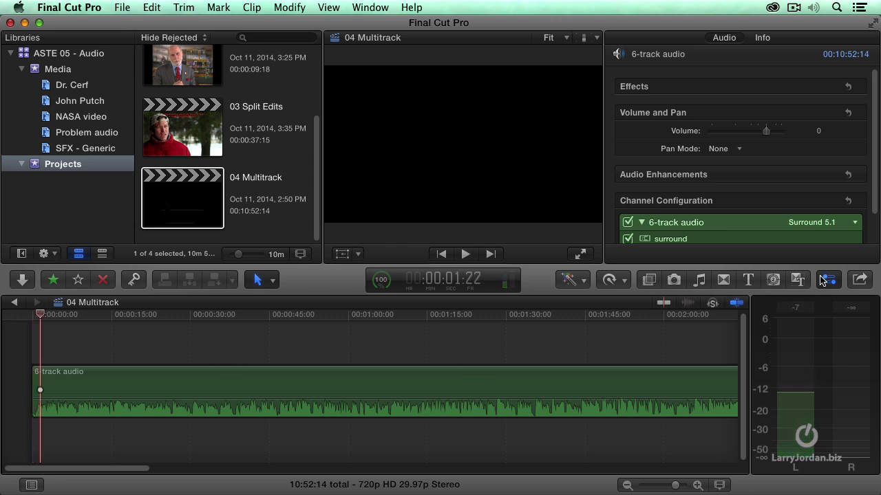
- Set the 6-track clip's channel configuration to 6 Mono
{"action": "left_click", "coordinate": [551, 381]}
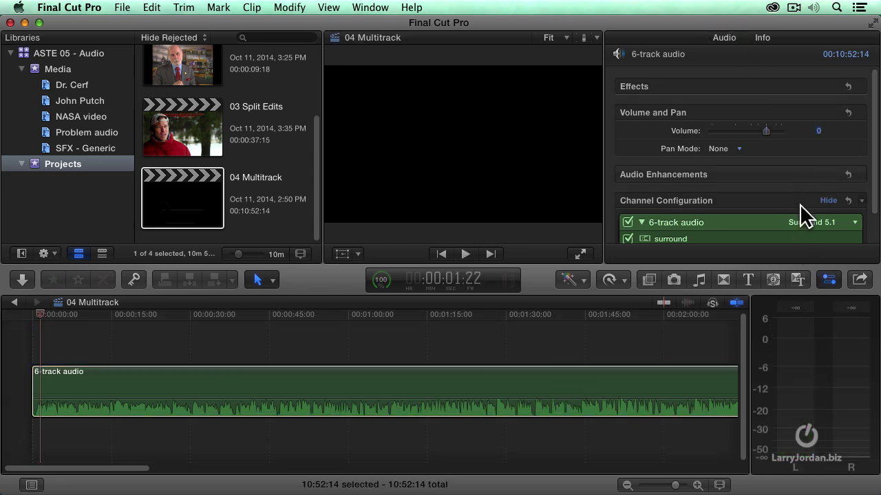
{"action": "left_click", "coordinate": [812, 224]}
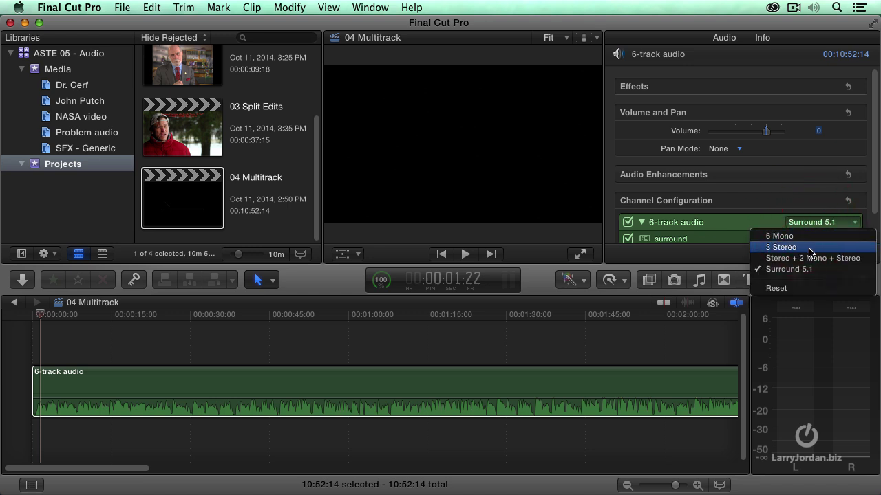
{"action": "left_click", "coordinate": [819, 237]}
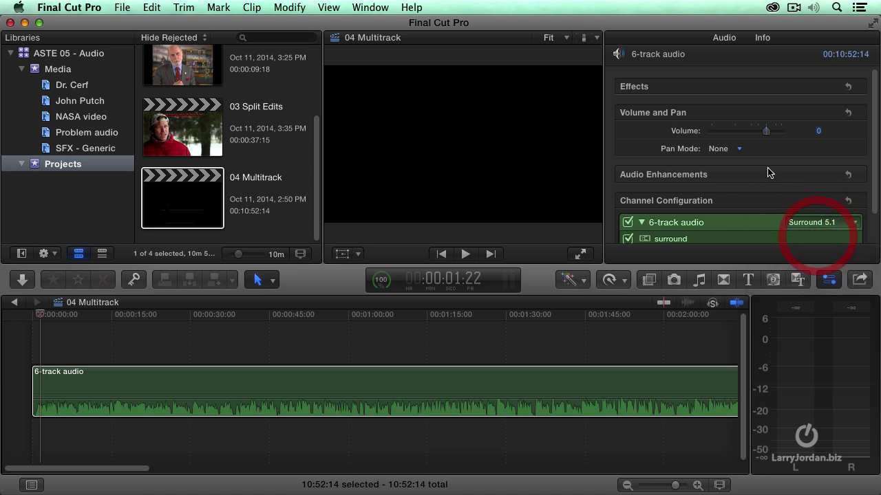
- Disable mono 6, 5, 4 and 3, leaving only mono 1 and mono 2 enabled
{"action": "scroll", "coordinate": [767, 172], "scroll_direction": "down", "scroll_amount": 6}
{"action": "scroll", "coordinate": [768, 172], "scroll_direction": "down", "scroll_amount": 2}
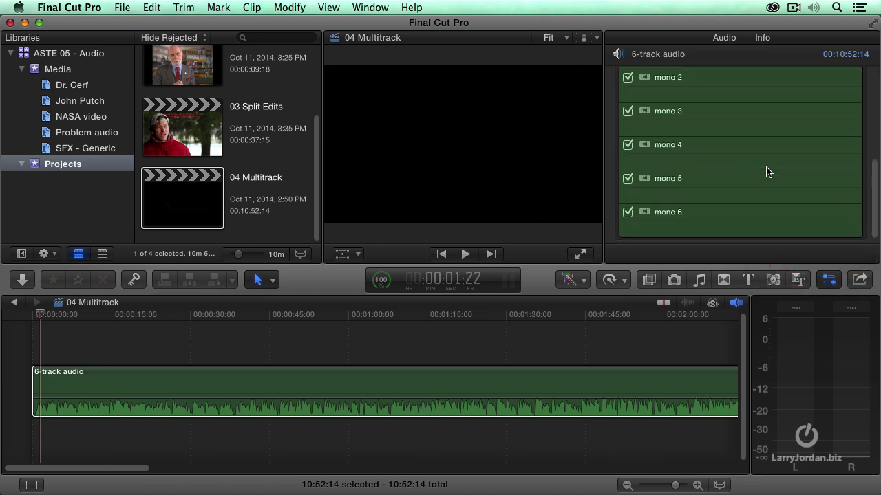
{"action": "left_click", "coordinate": [628, 207]}
{"action": "left_click", "coordinate": [627, 173]}
{"action": "left_click", "coordinate": [628, 140]}
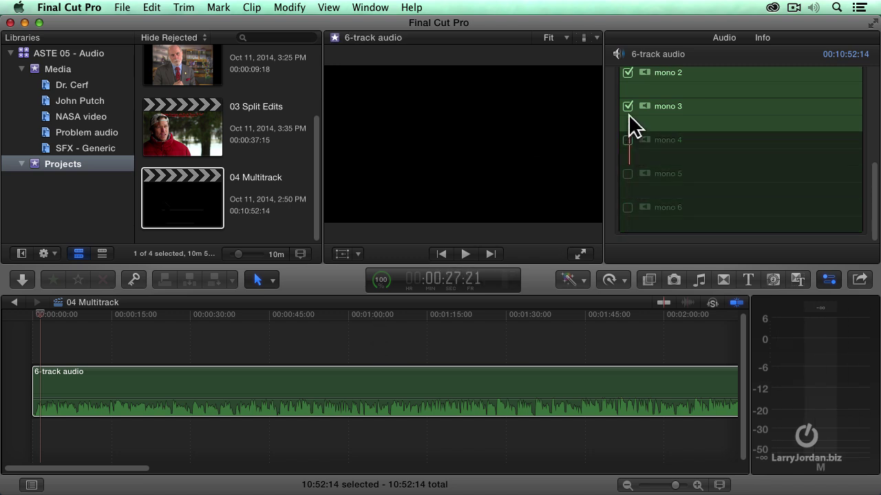
{"action": "left_click", "coordinate": [628, 107]}
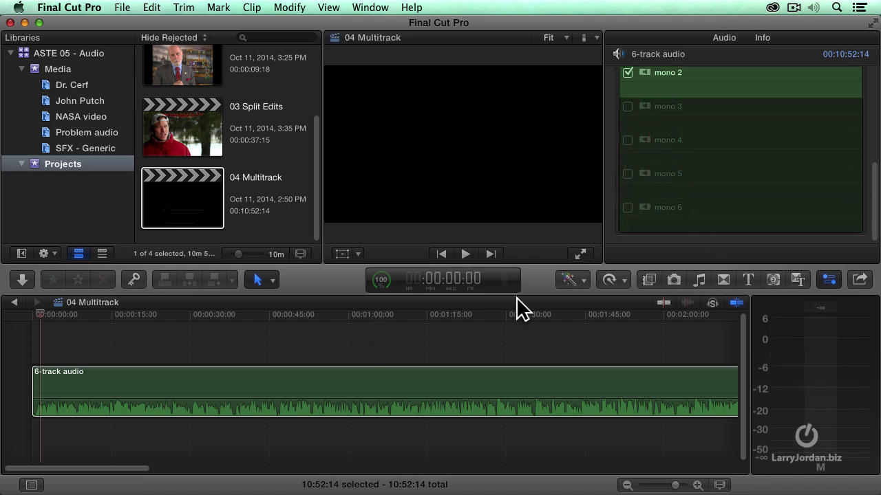
- Expand the clip's audio components into separate mono 1 and mono 2 lanes
{"action": "left_click", "coordinate": [472, 386]}
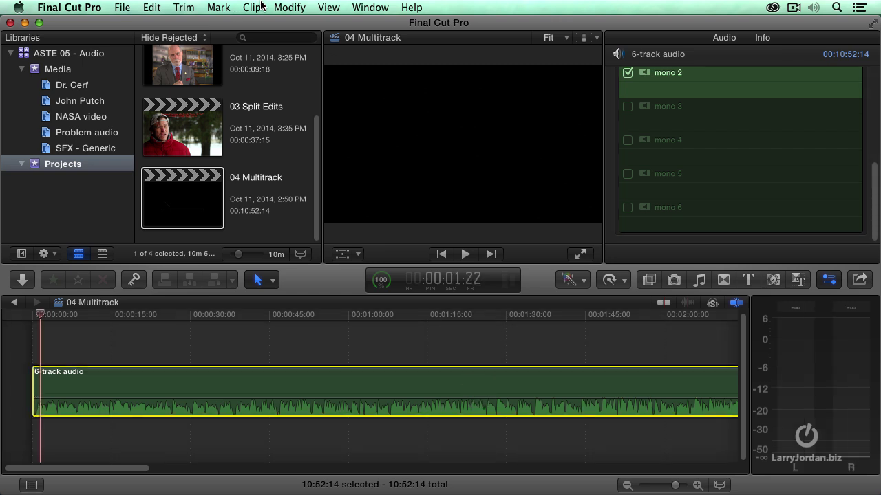
{"action": "left_click", "coordinate": [253, 7]}
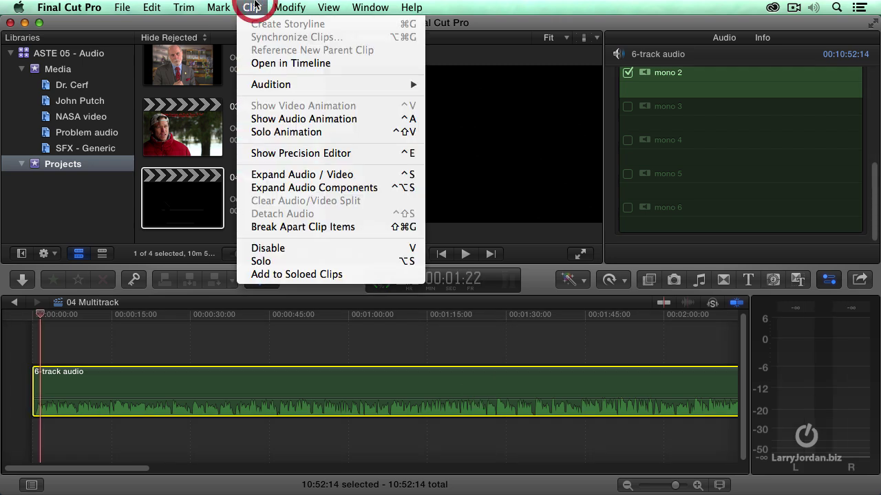
{"action": "left_click", "coordinate": [301, 188]}
{"action": "scroll", "coordinate": [437, 360], "scroll_direction": "down", "scroll_amount": 3}
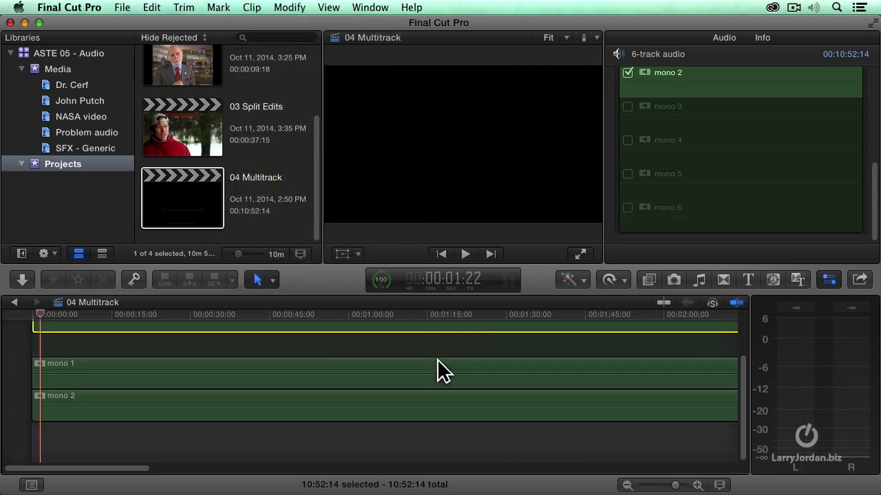
- Increase the timeline clip height and return the playhead to the start
{"action": "left_click", "coordinate": [718, 488]}
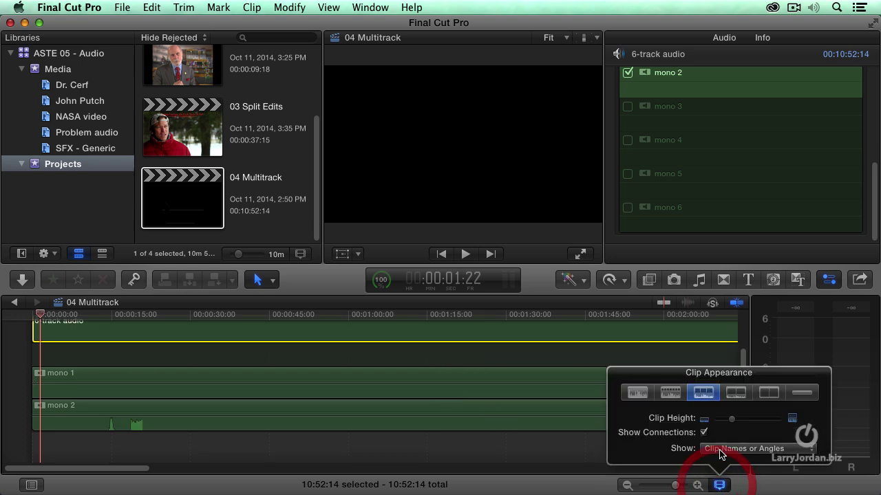
{"action": "left_click_drag", "start_coordinate": [733, 421], "coordinate": [749, 421]}
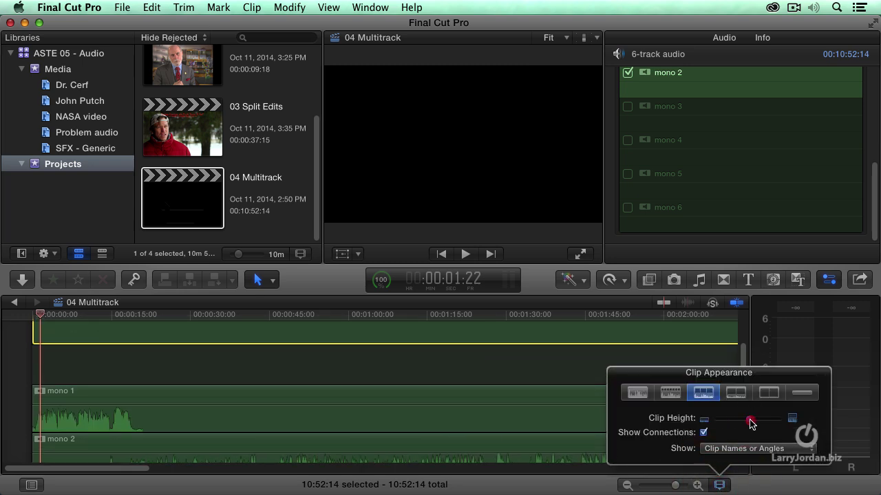
{"action": "left_click", "coordinate": [202, 383]}
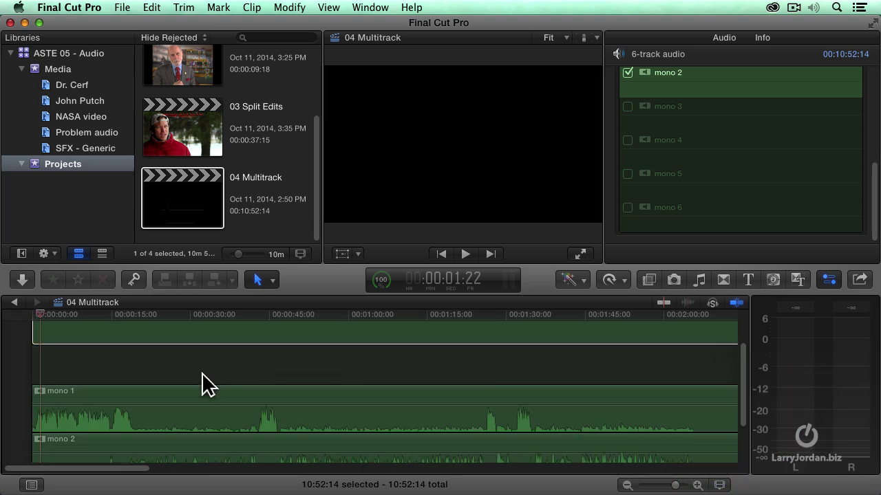
{"action": "scroll", "coordinate": [214, 368], "scroll_direction": "down", "scroll_amount": 1}
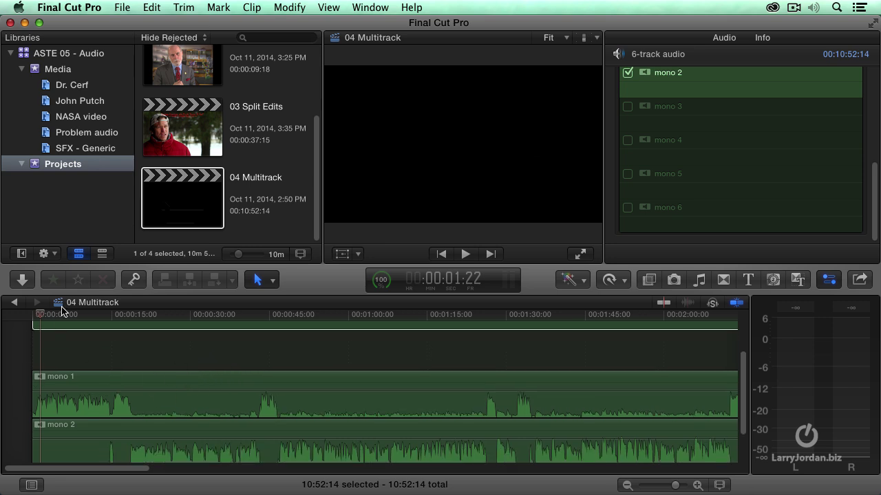
{"action": "left_click_drag", "start_coordinate": [61, 309], "coordinate": [33, 307]}
- Set mono 1's pan mode to Stereo Left/Right
{"action": "left_click", "coordinate": [96, 384]}
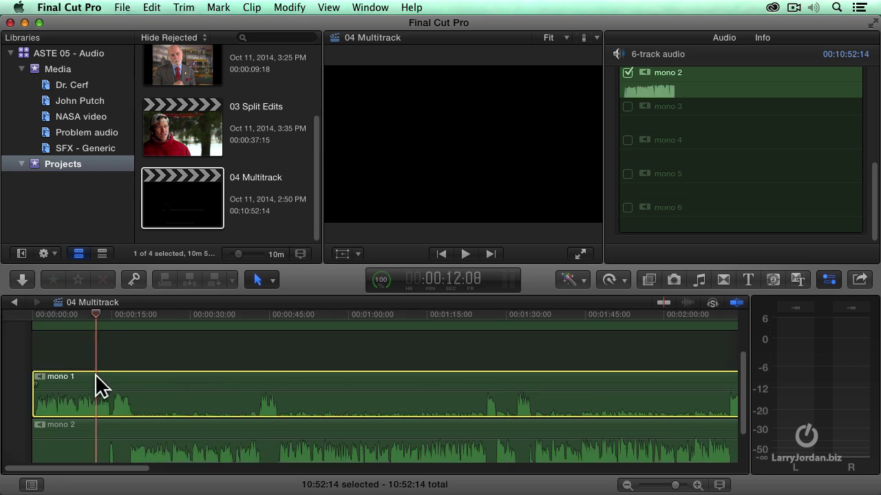
{"action": "left_click", "coordinate": [721, 149]}
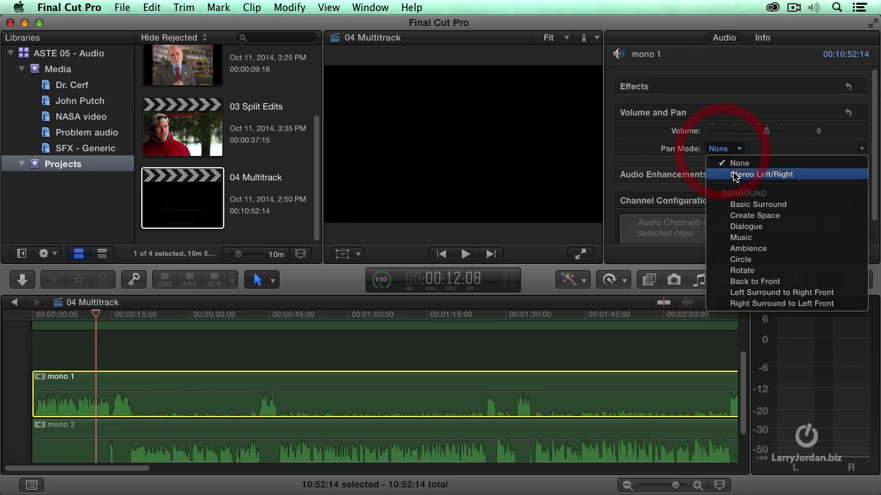
{"action": "left_click", "coordinate": [733, 172]}
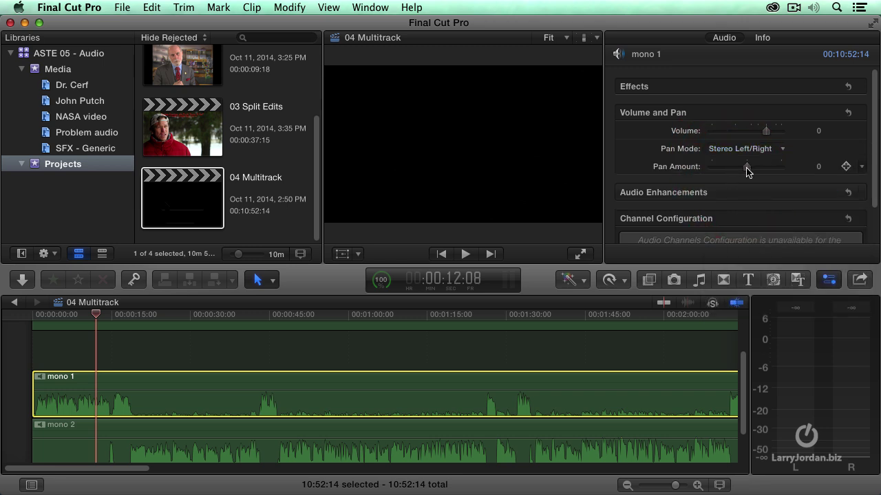
- Play the clip from the start to listen, then raise mono 1's volume to 2 dB
{"action": "left_click_drag", "start_coordinate": [81, 313], "coordinate": [36, 317]}
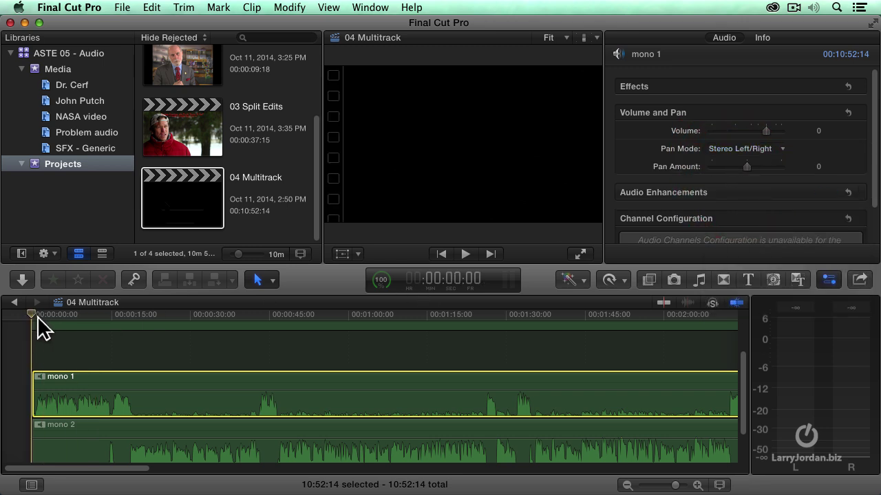
{"action": "key", "text": "space"}
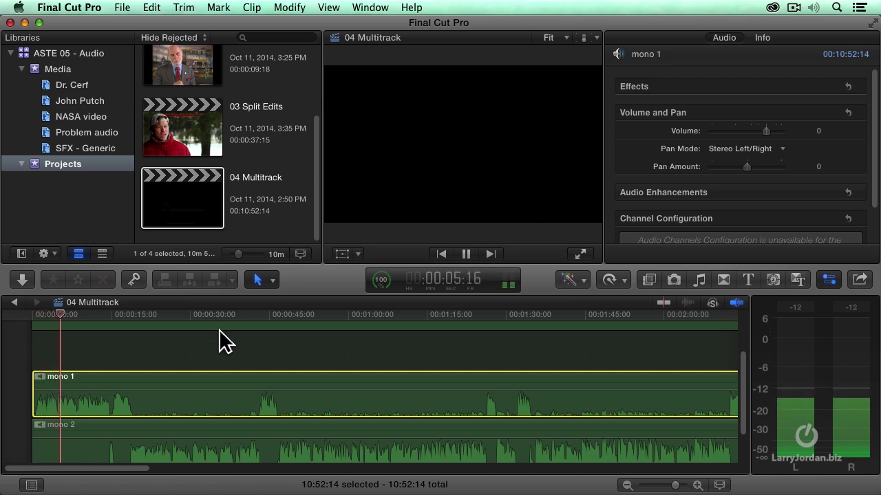
{"action": "scroll", "coordinate": [255, 354], "scroll_direction": "down", "scroll_amount": 3}
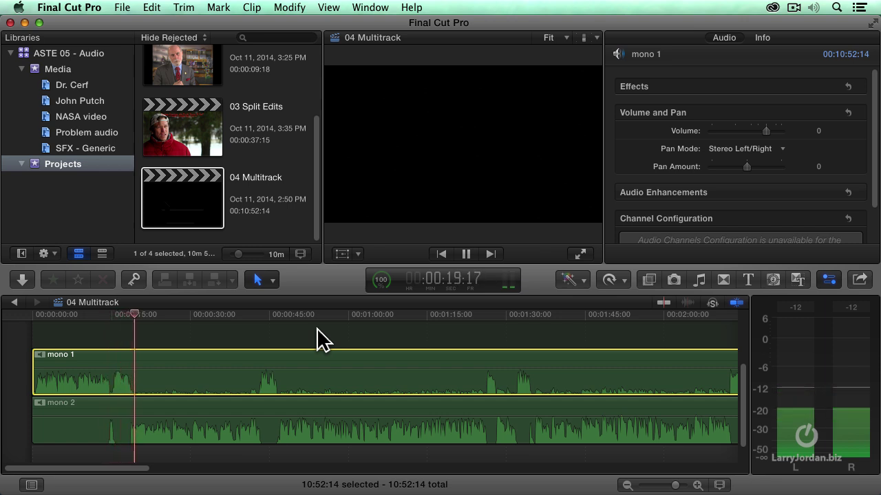
{"action": "key", "text": "space"}
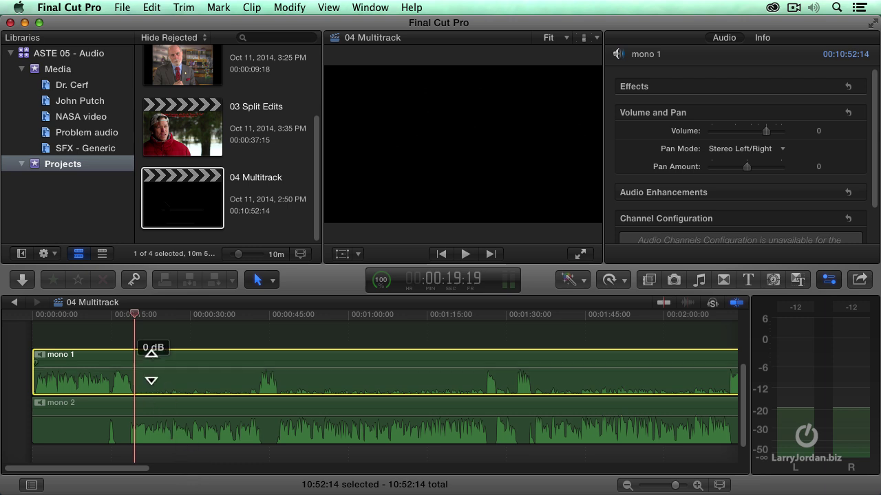
{"action": "left_click_drag", "start_coordinate": [151, 367], "coordinate": [152, 366]}
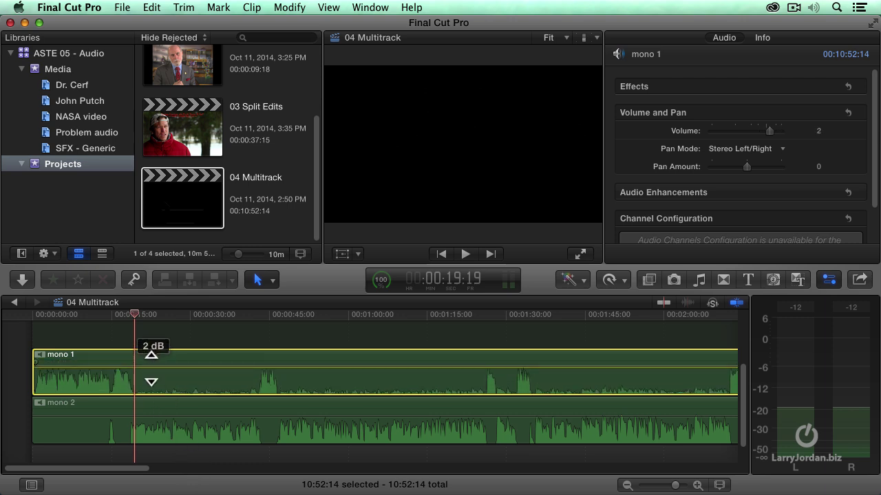
{"action": "left_click_drag", "start_coordinate": [174, 418], "coordinate": [174, 413]}
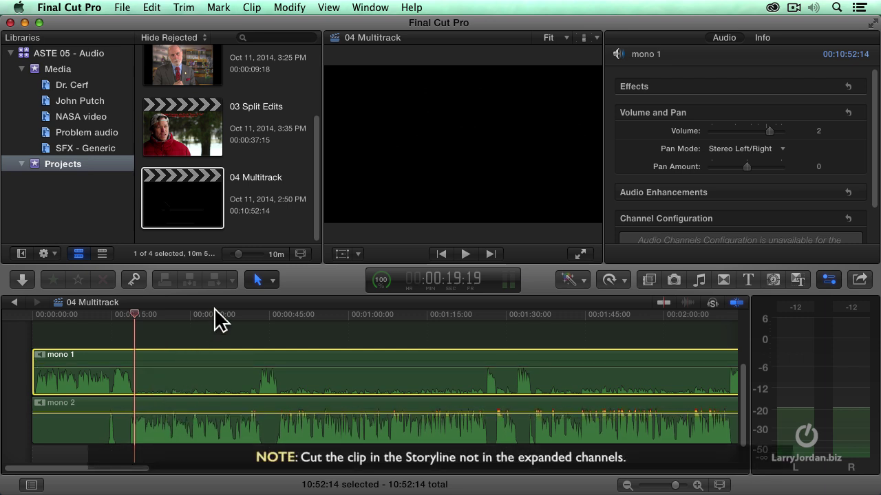
- Switch to the Blade tool and zoom the timeline in around 00:00:43
{"action": "key", "text": "b"}
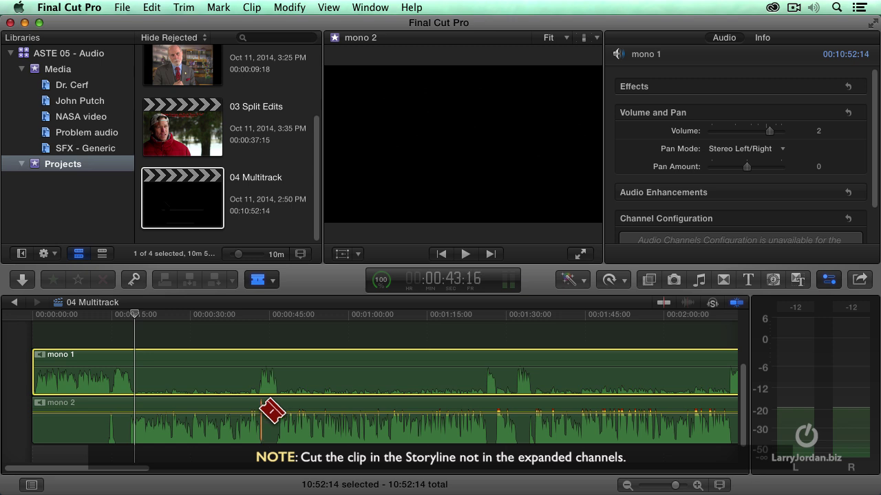
{"action": "key", "text": "super+equal"}
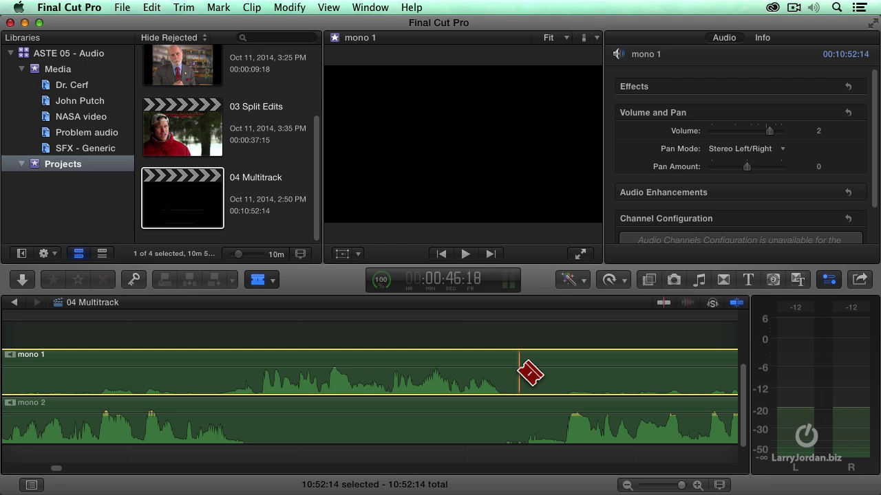
- Collapse the audio components, cut at 00:00:43 and 00:00:46, and delete the middle section
{"action": "left_click", "coordinate": [253, 7]}
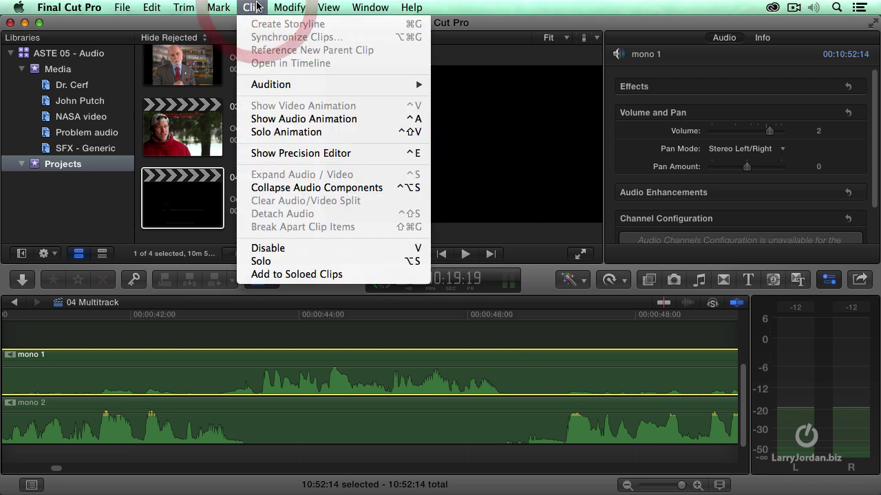
{"action": "left_click", "coordinate": [313, 188]}
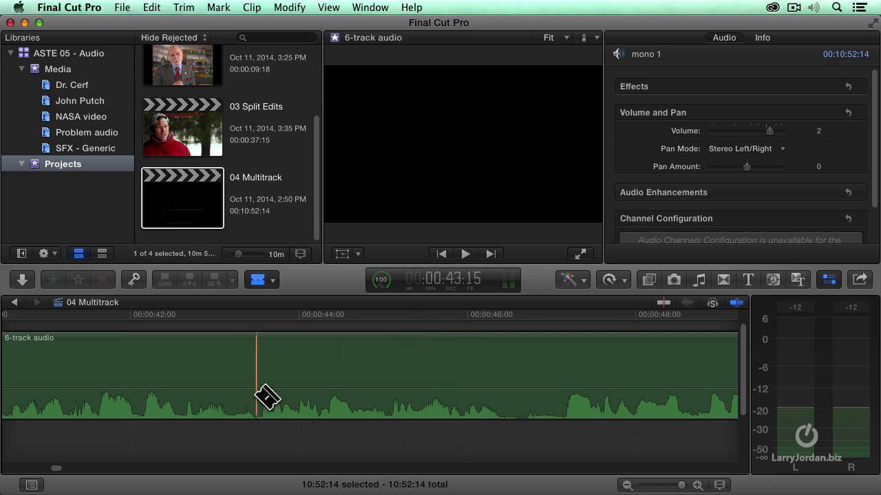
{"action": "left_click", "coordinate": [258, 398]}
{"action": "left_click", "coordinate": [520, 393]}
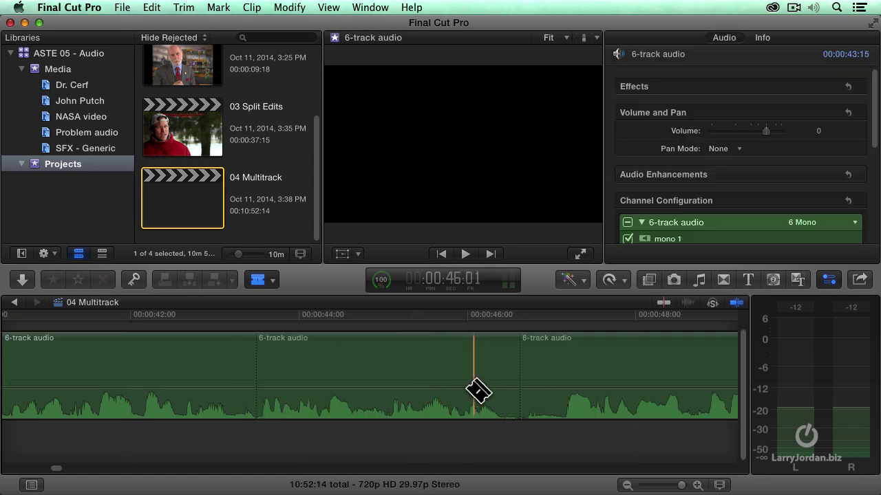
{"action": "key", "text": "a"}
{"action": "left_click", "coordinate": [446, 370]}
{"action": "key", "text": "Delete"}
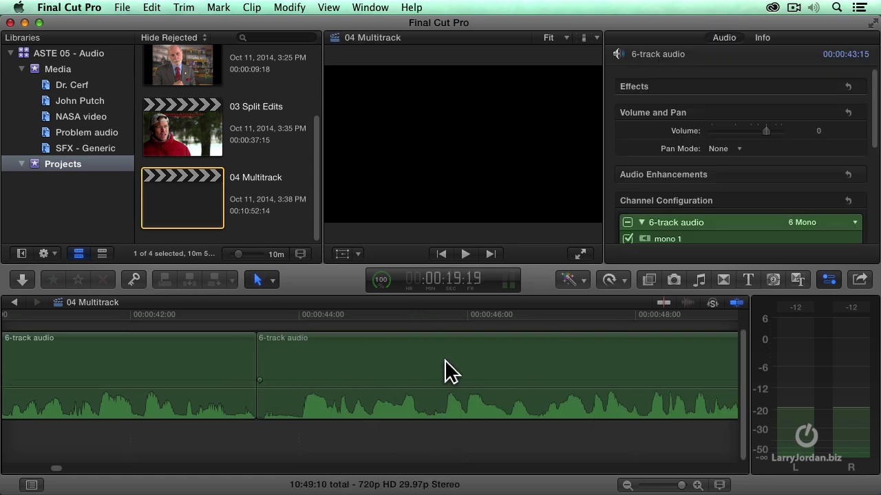
- Fit the whole project in the timeline and play the 6-track clip
{"action": "left_click", "coordinate": [146, 318]}
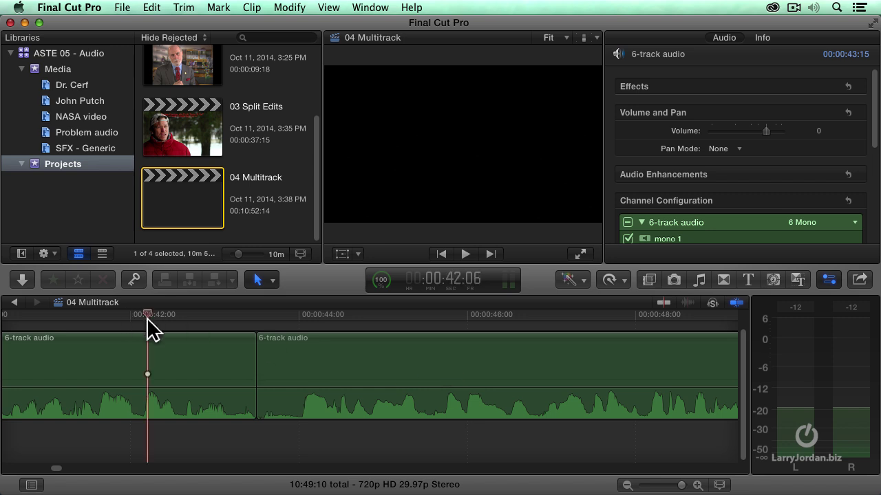
{"action": "key", "text": "shift+z"}
{"action": "key", "text": "space"}
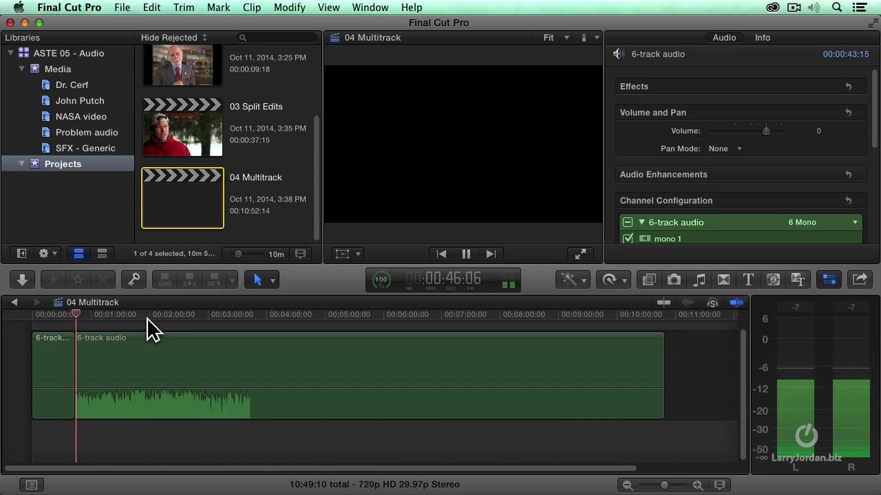
{"action": "key", "text": "space"}
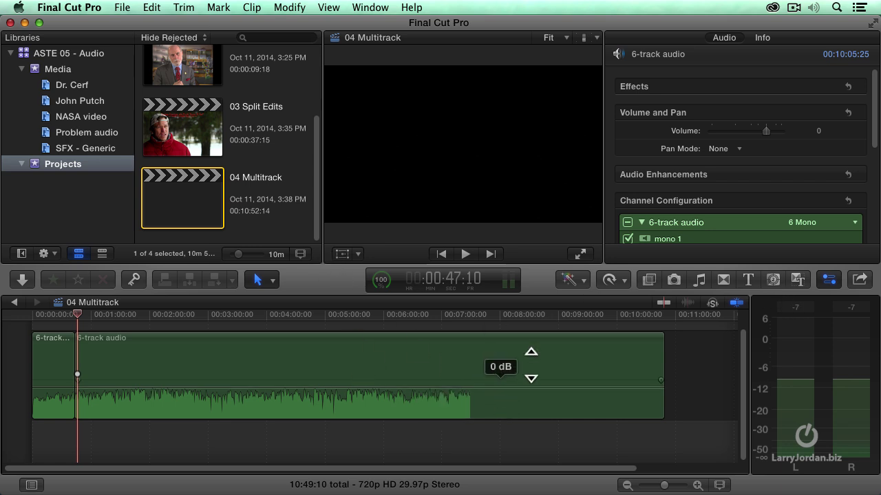
- Select the 6-track clip and enable mono 3 and mono 4
{"action": "left_click", "coordinate": [561, 361]}
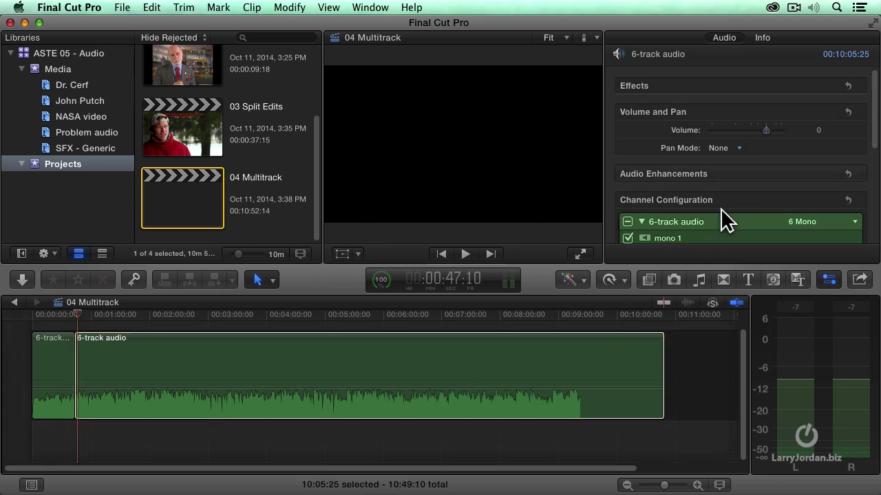
{"action": "scroll", "coordinate": [730, 213], "scroll_direction": "down", "scroll_amount": 3}
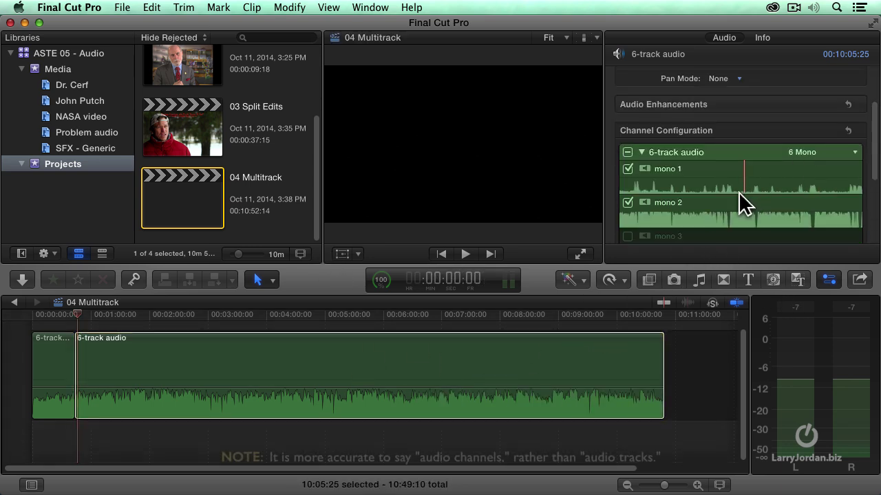
{"action": "scroll", "coordinate": [738, 192], "scroll_direction": "down", "scroll_amount": 3}
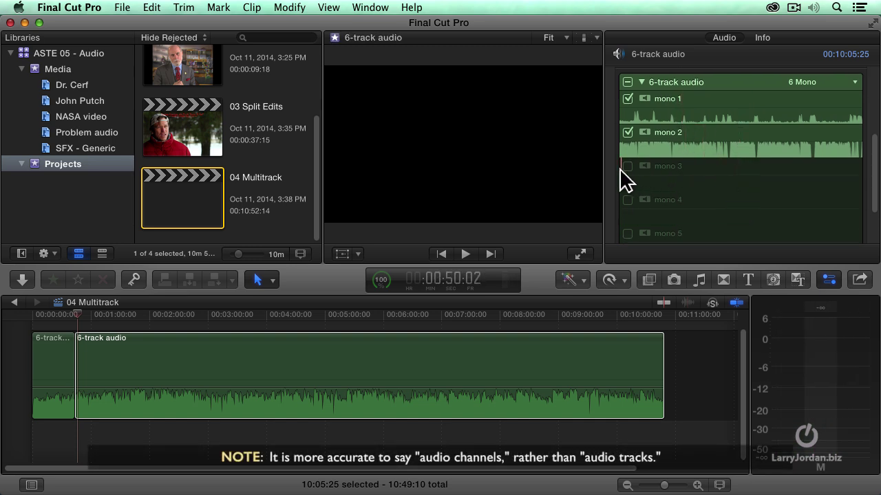
{"action": "left_click", "coordinate": [628, 167]}
{"action": "left_click", "coordinate": [627, 200]}
- Disable mono 4 and mono 3 again and browse the Clip menu without choosing a command
{"action": "scroll", "coordinate": [722, 216], "scroll_direction": "down", "scroll_amount": 3}
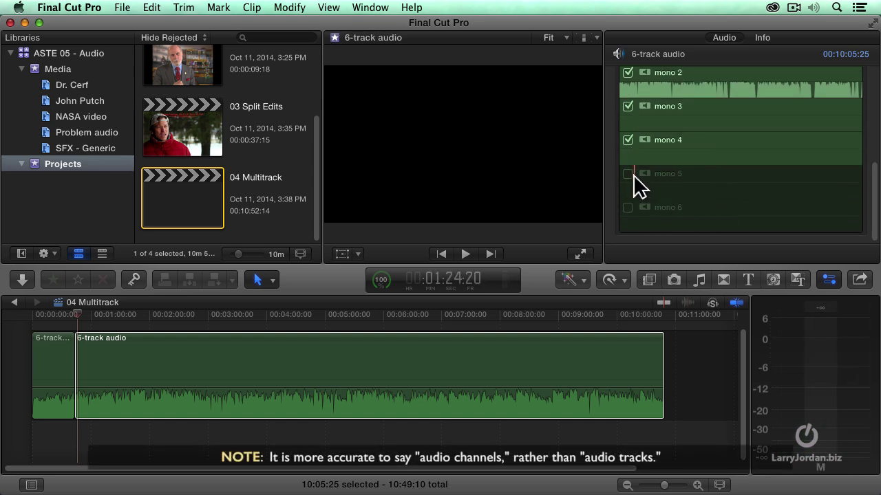
{"action": "left_click", "coordinate": [628, 139]}
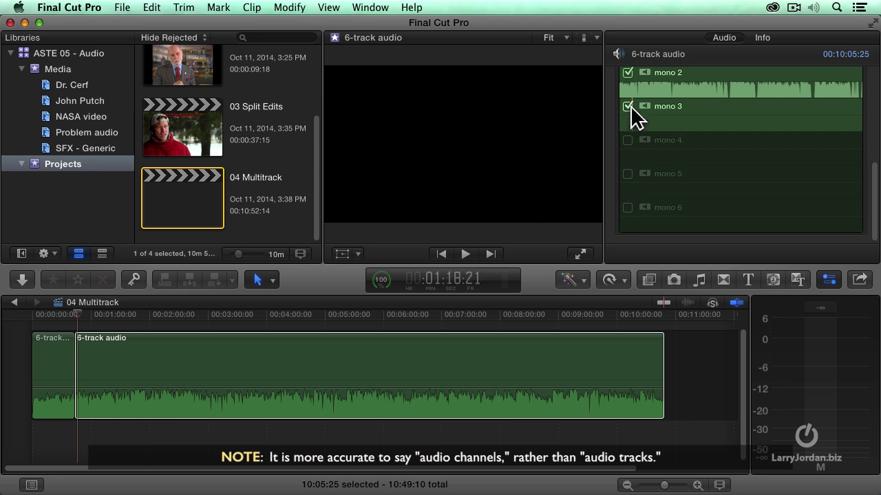
{"action": "left_click", "coordinate": [627, 106]}
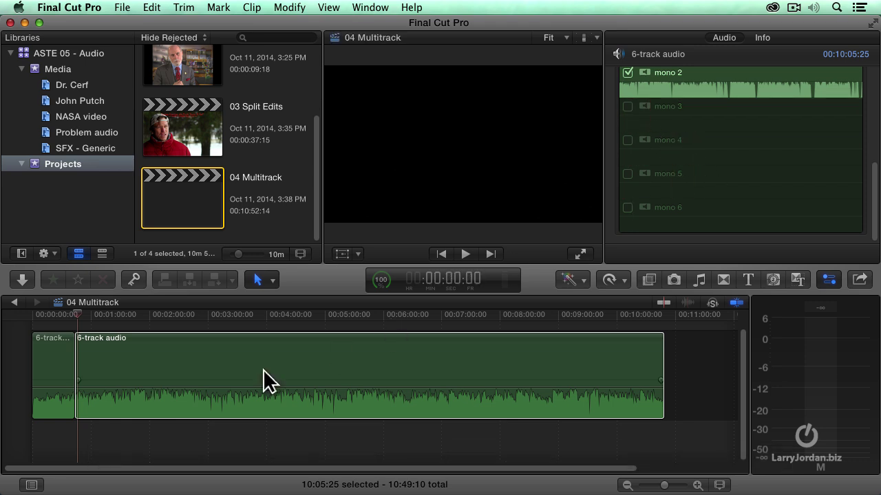
{"action": "left_click", "coordinate": [251, 8]}
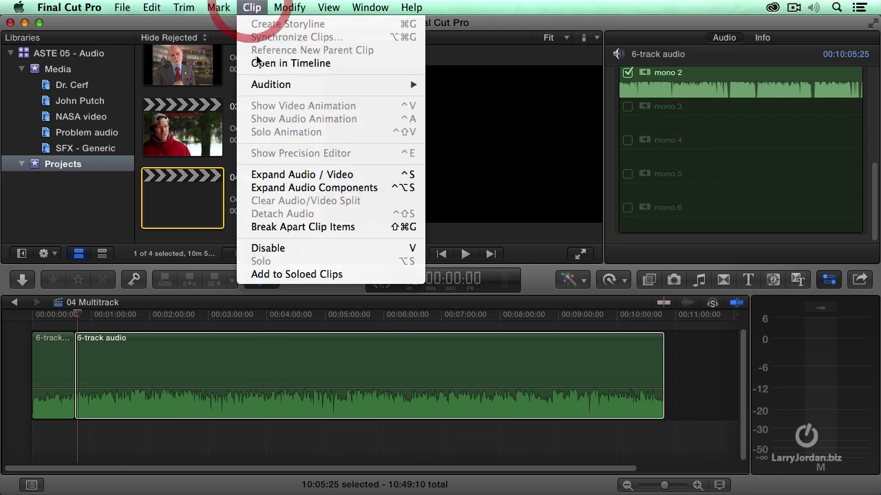
{"action": "left_click", "coordinate": [378, 188]}
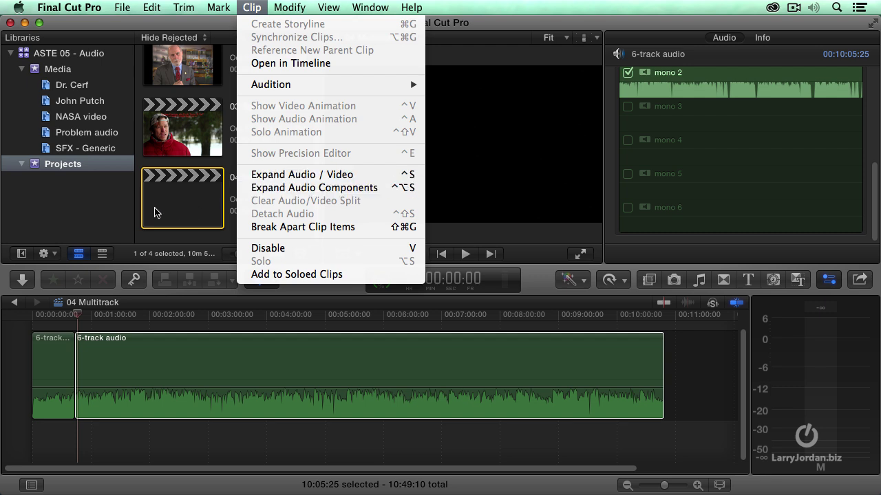
- Open the 03 Split Edits project and select Farm Clip 05a
{"action": "left_click", "coordinate": [191, 146]}
{"action": "double_click", "coordinate": [191, 146]}
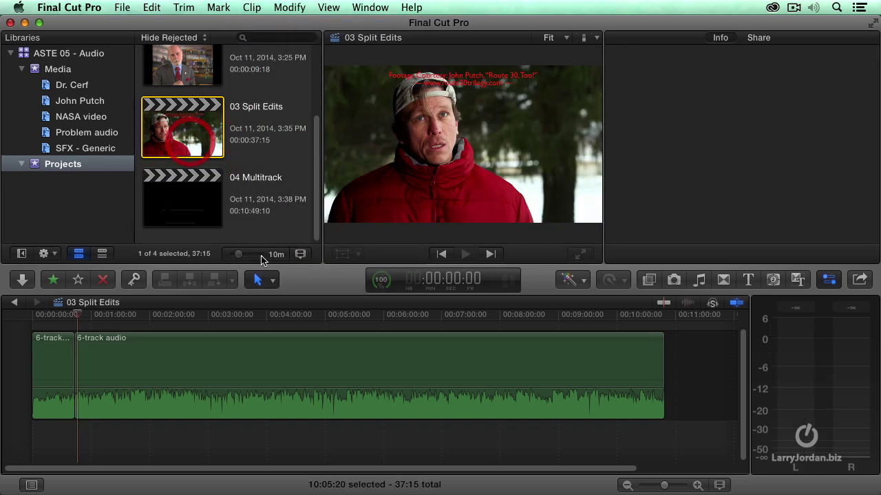
{"action": "left_click", "coordinate": [621, 385]}
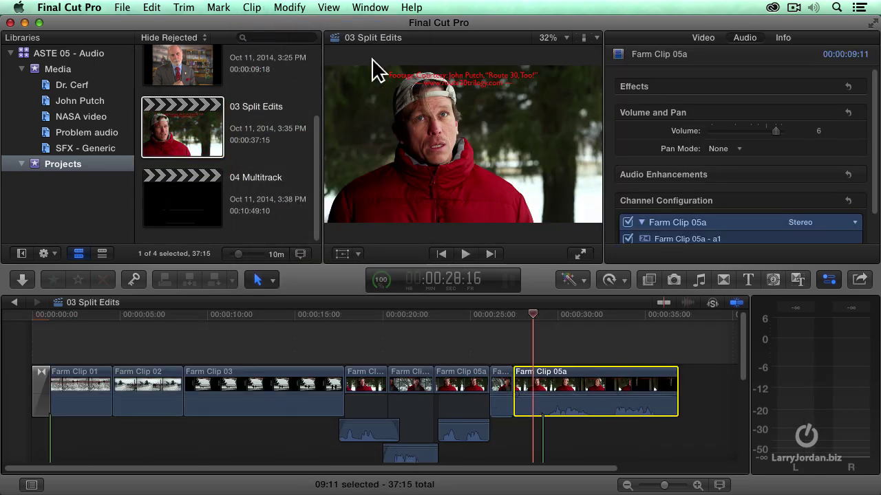
- Detach Farm Clip 05a's audio and select the detached audio clip
{"action": "left_click", "coordinate": [246, 7]}
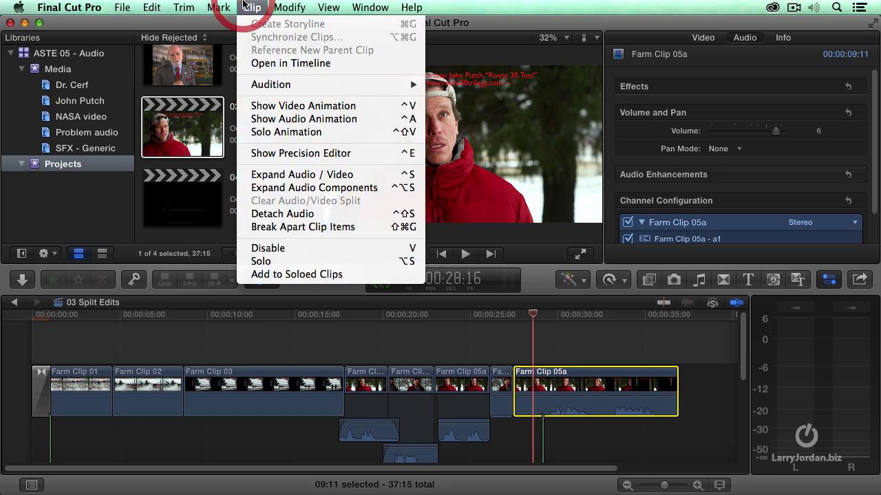
{"action": "left_click", "coordinate": [316, 215]}
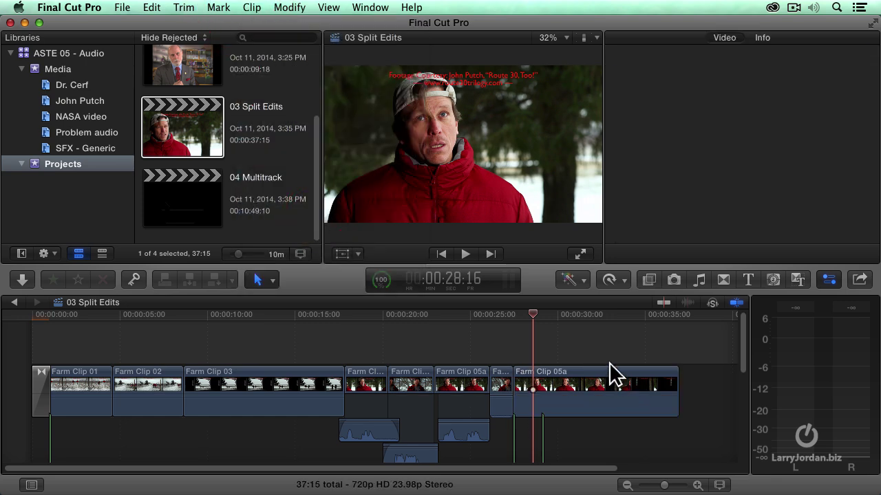
{"action": "scroll", "coordinate": [611, 375], "scroll_direction": "down", "scroll_amount": 3}
{"action": "scroll", "coordinate": [611, 372], "scroll_direction": "down", "scroll_amount": 5}
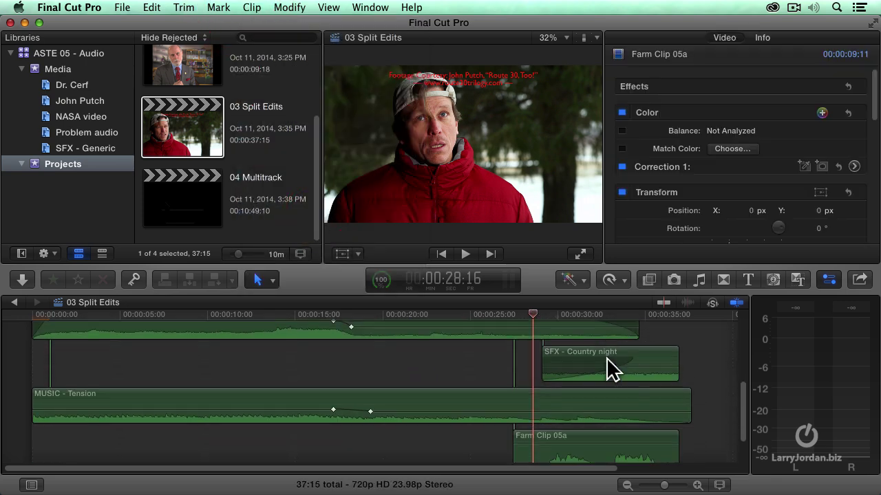
{"action": "left_click", "coordinate": [598, 433]}
{"action": "scroll", "coordinate": [596, 430], "scroll_direction": "up", "scroll_amount": 5}
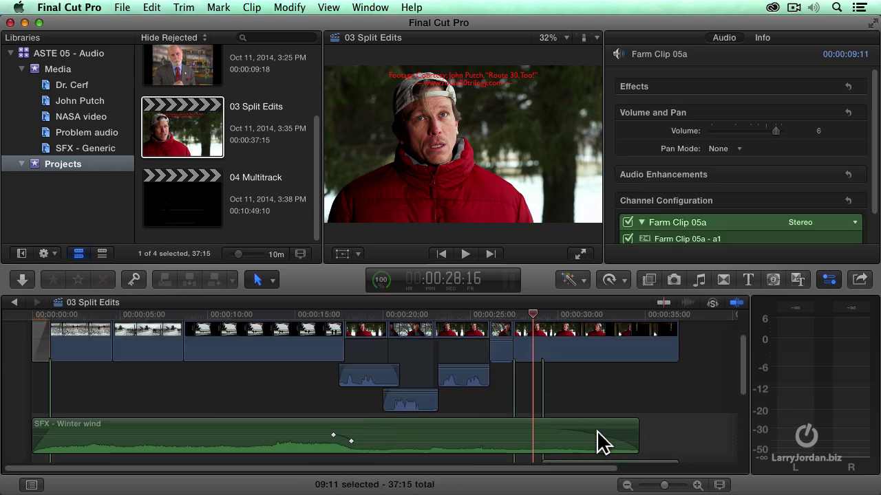
{"action": "scroll", "coordinate": [581, 385], "scroll_direction": "down", "scroll_amount": 5}
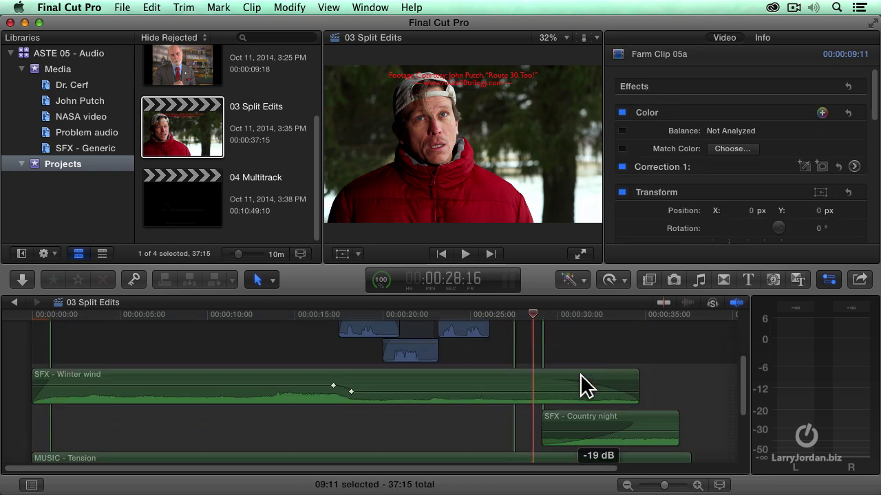
{"action": "left_click", "coordinate": [575, 412]}
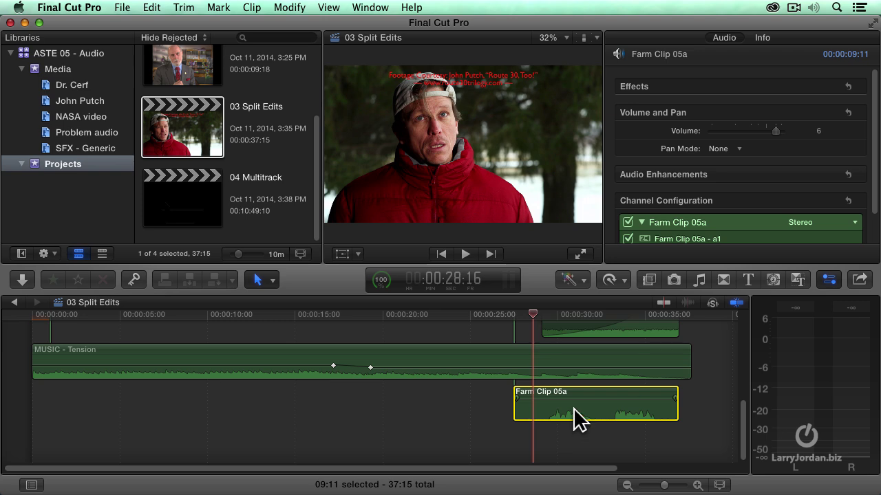
- Nudge the detached audio out of sync and play it back to hear the offset
{"action": "left_click_drag", "start_coordinate": [575, 413], "coordinate": [582, 421]}
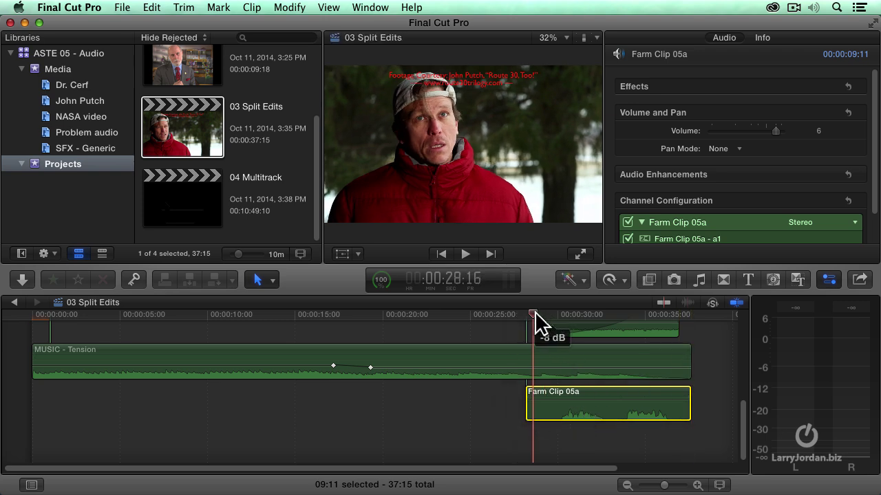
{"action": "key", "text": "space"}
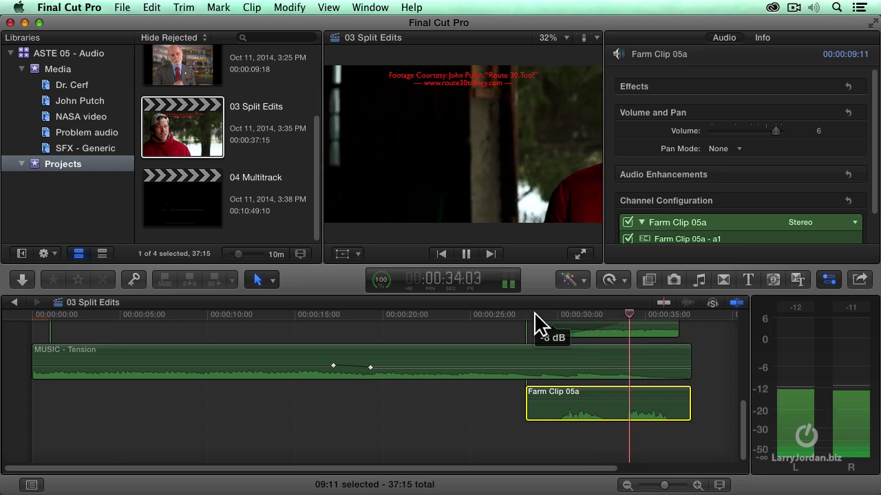
{"action": "key", "text": "space"}
{"action": "left_click", "coordinate": [531, 315]}
{"action": "key", "text": "space"}
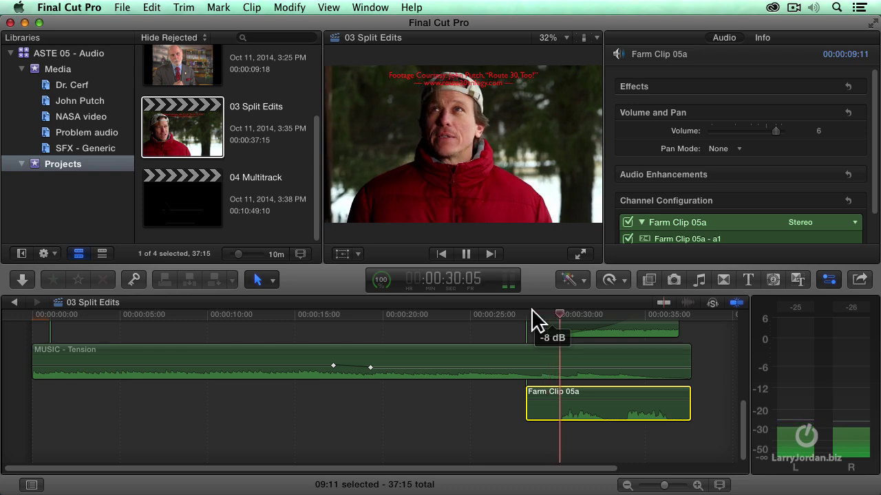
{"action": "key", "text": "space"}
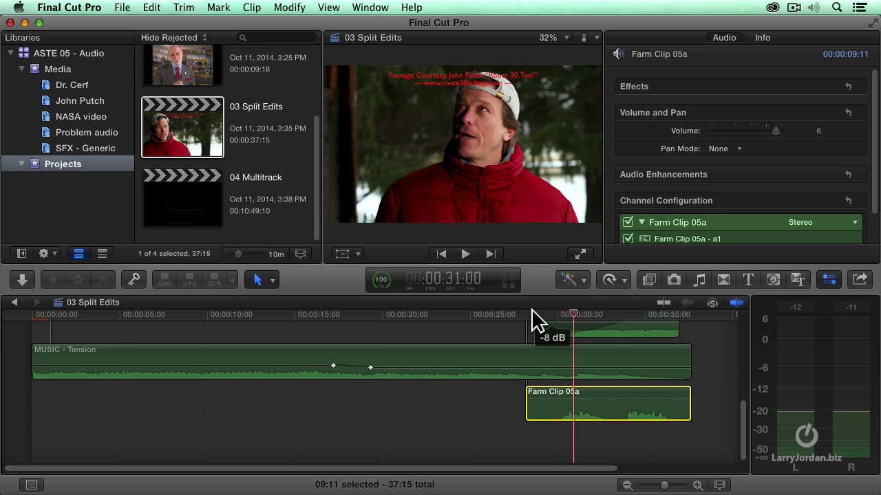
- Undo the move so the audio lines up with its video again
{"action": "mouse_move", "coordinate": [656, 416]}
{"action": "key", "text": "super+z"}
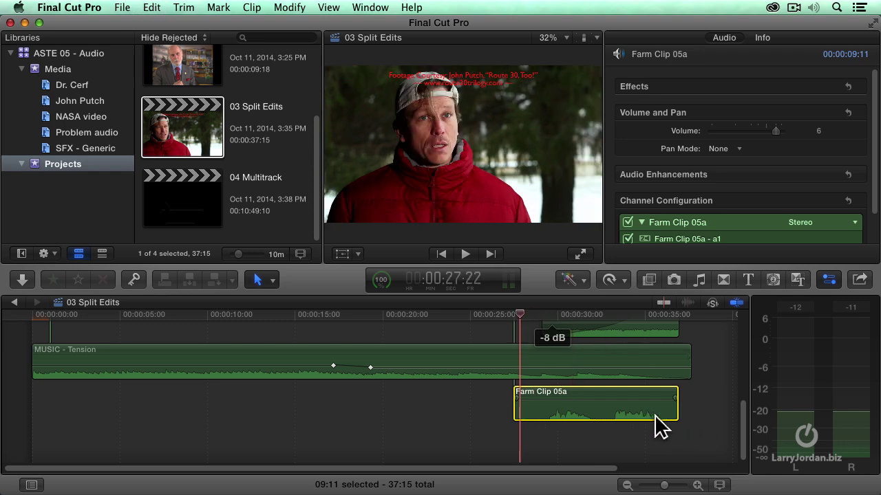
{"action": "scroll", "coordinate": [629, 422], "scroll_direction": "up", "scroll_amount": 3}
{"action": "scroll", "coordinate": [628, 416], "scroll_direction": "down", "scroll_amount": 2}
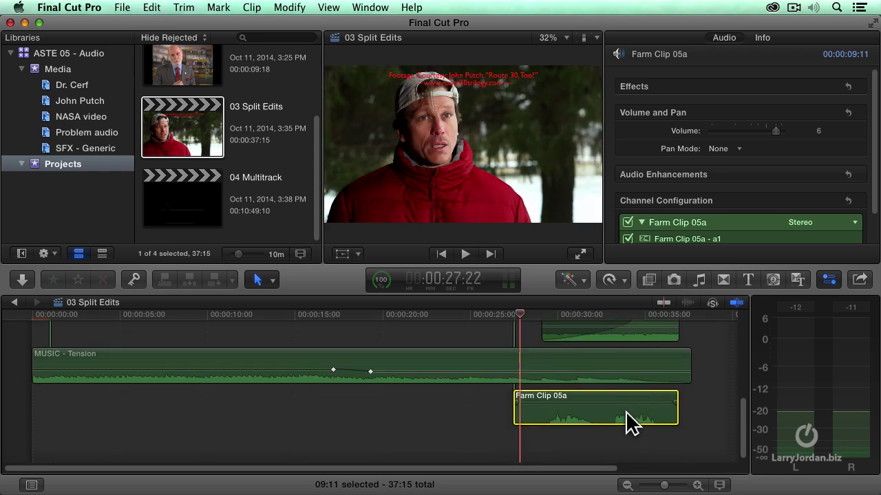
{"action": "scroll", "coordinate": [618, 408], "scroll_direction": "up", "scroll_amount": 4}
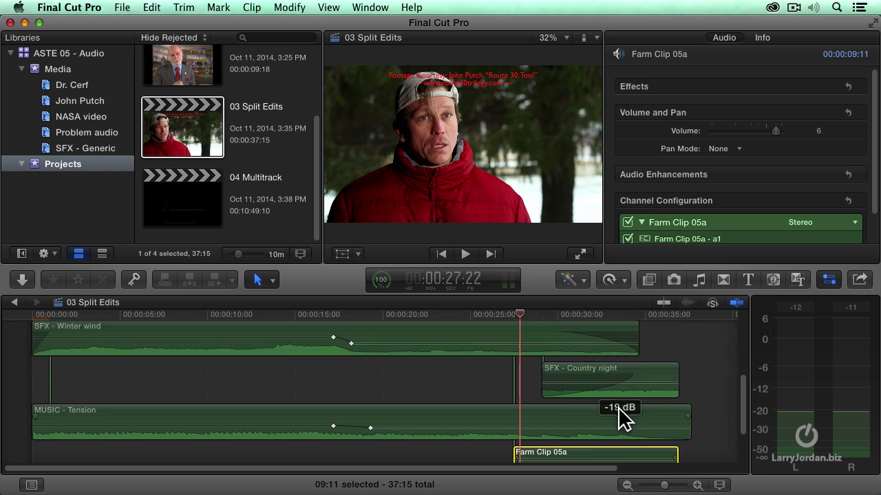
{"action": "scroll", "coordinate": [615, 370], "scroll_direction": "up", "scroll_amount": 6}
- Rejoin the audio into Farm Clip 05a and expand it beneath the video
{"action": "left_click", "coordinate": [598, 394]}
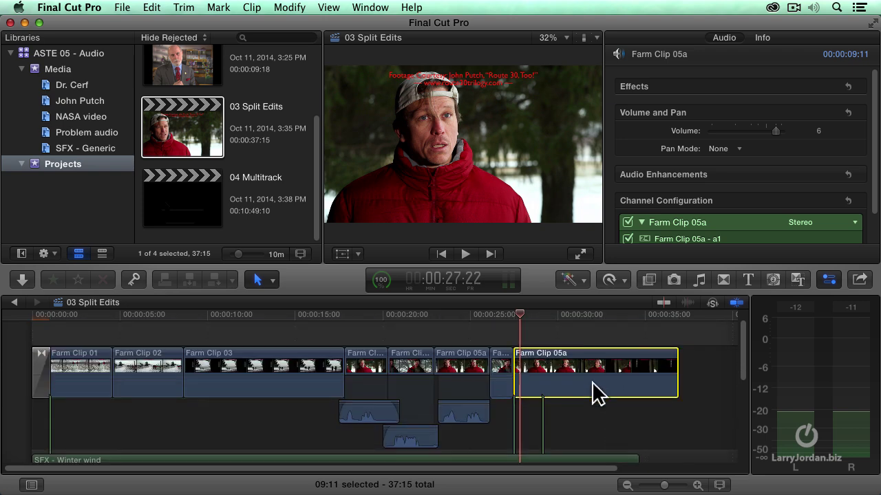
{"action": "scroll", "coordinate": [595, 403], "scroll_direction": "down", "scroll_amount": 5}
{"action": "left_click", "coordinate": [597, 412]}
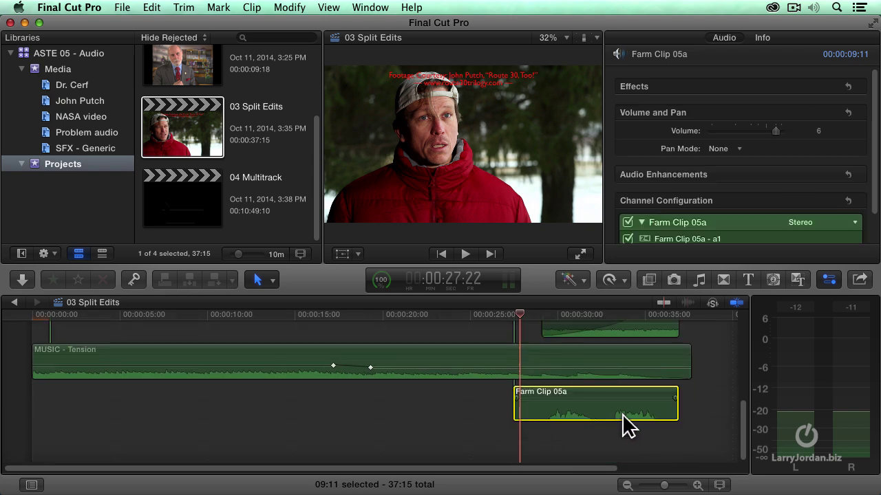
{"action": "key", "text": "Delete"}
{"action": "scroll", "coordinate": [621, 412], "scroll_direction": "up", "scroll_amount": 5}
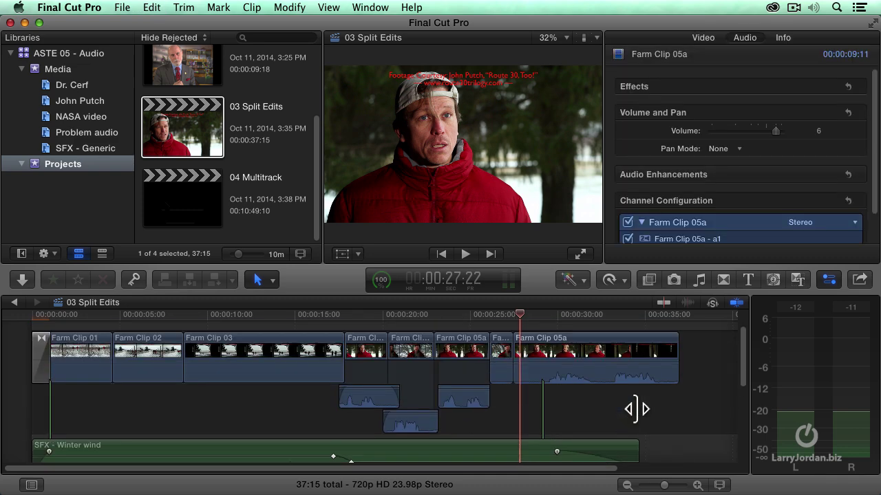
{"action": "double_click", "coordinate": [598, 402]}
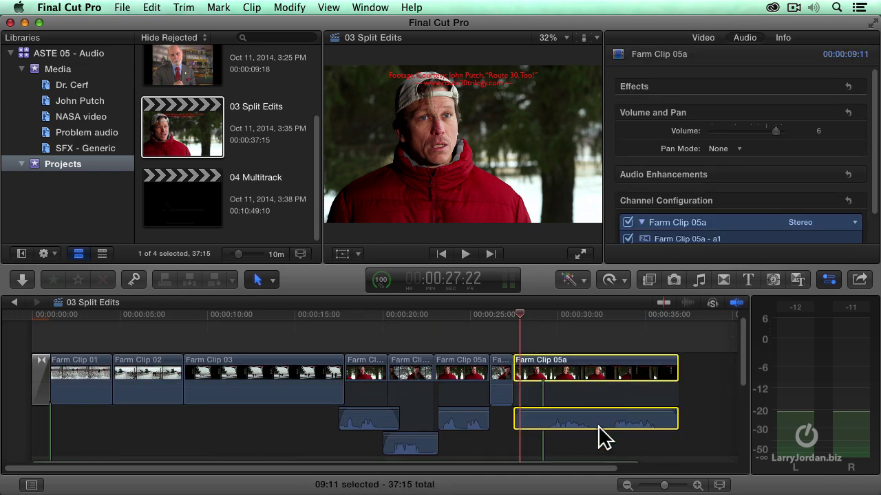